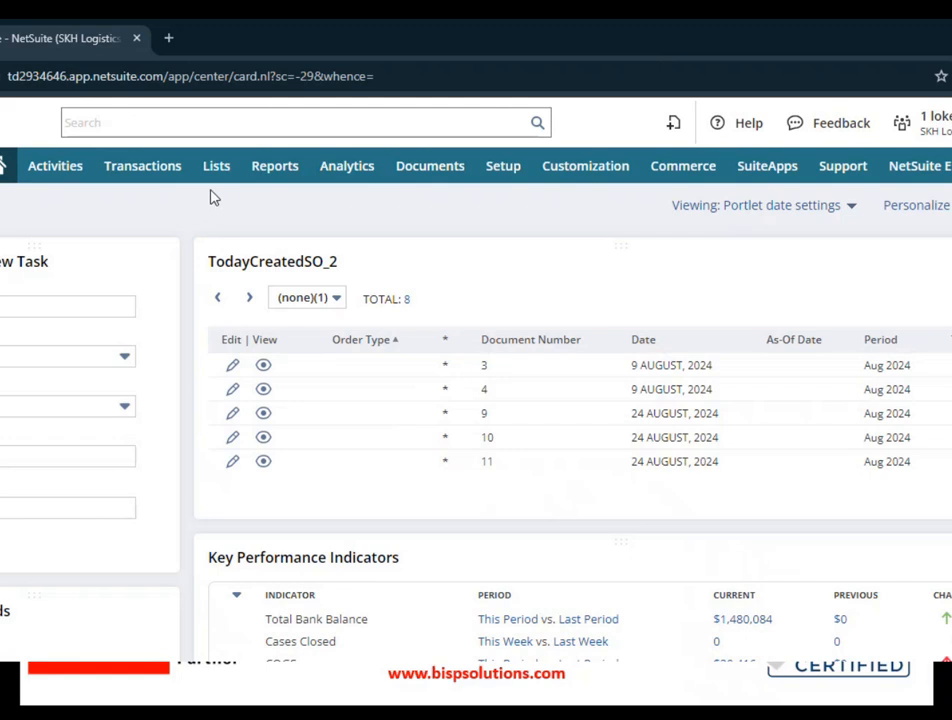
Start a new Make Deposits bank transaction and choose the account that receives the deposit.
{"action": "mouse_move", "coordinate": [174, 174]}
{"action": "mouse_move", "coordinate": [191, 248]}
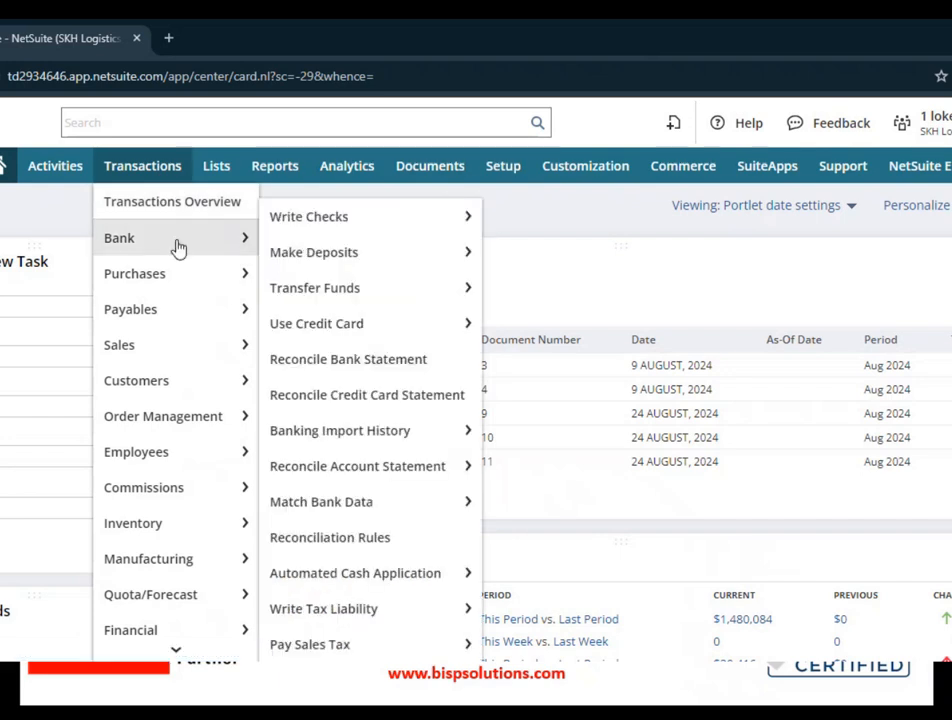
{"action": "mouse_move", "coordinate": [289, 265]}
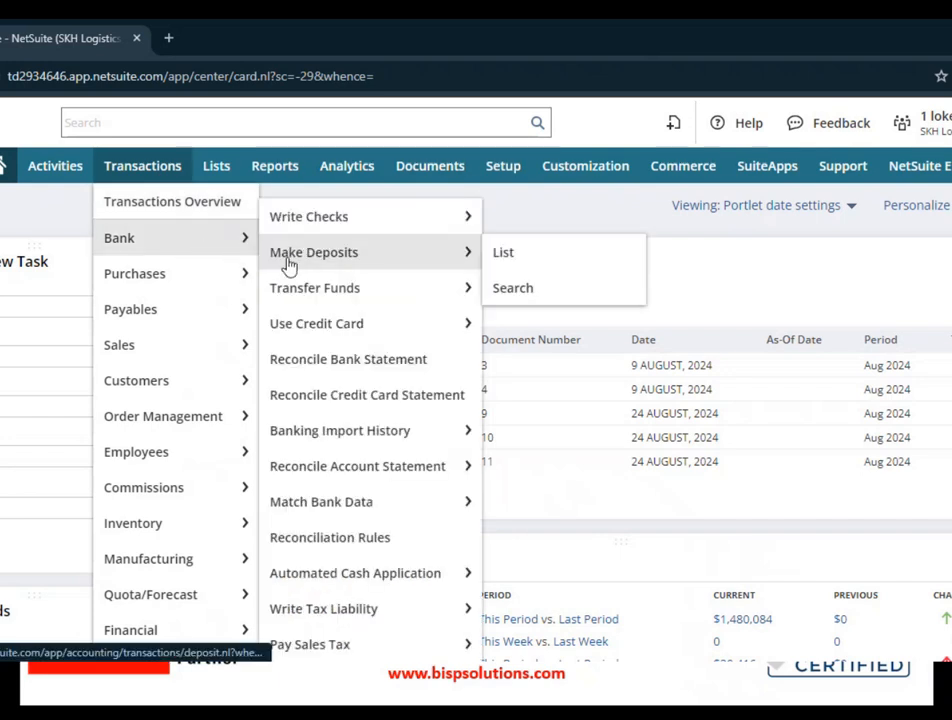
{"action": "left_click", "coordinate": [289, 263]}
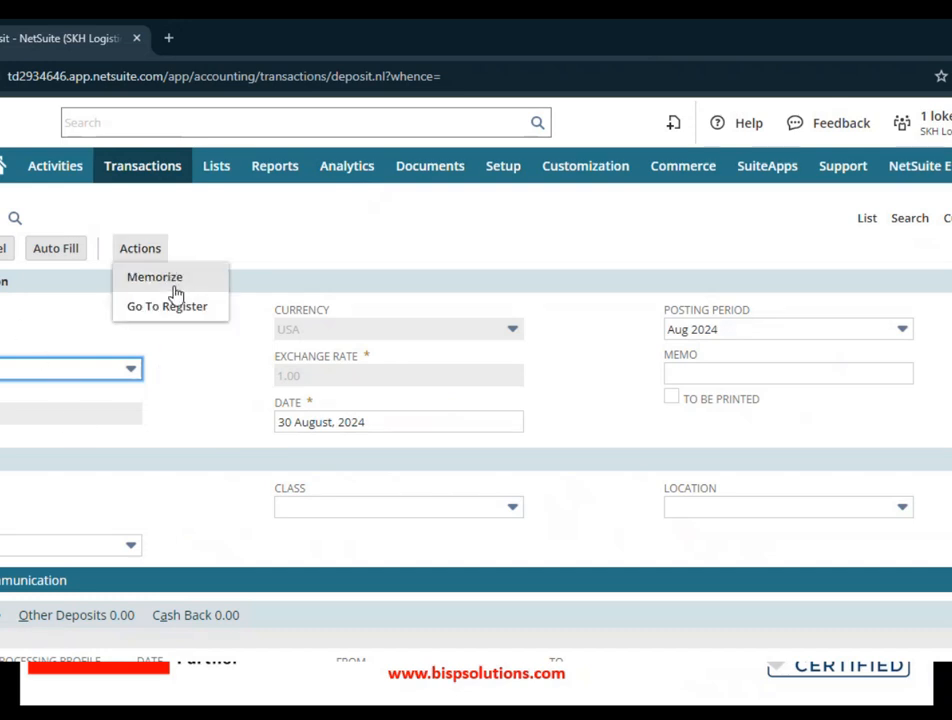
{"action": "left_click", "coordinate": [85, 378]}
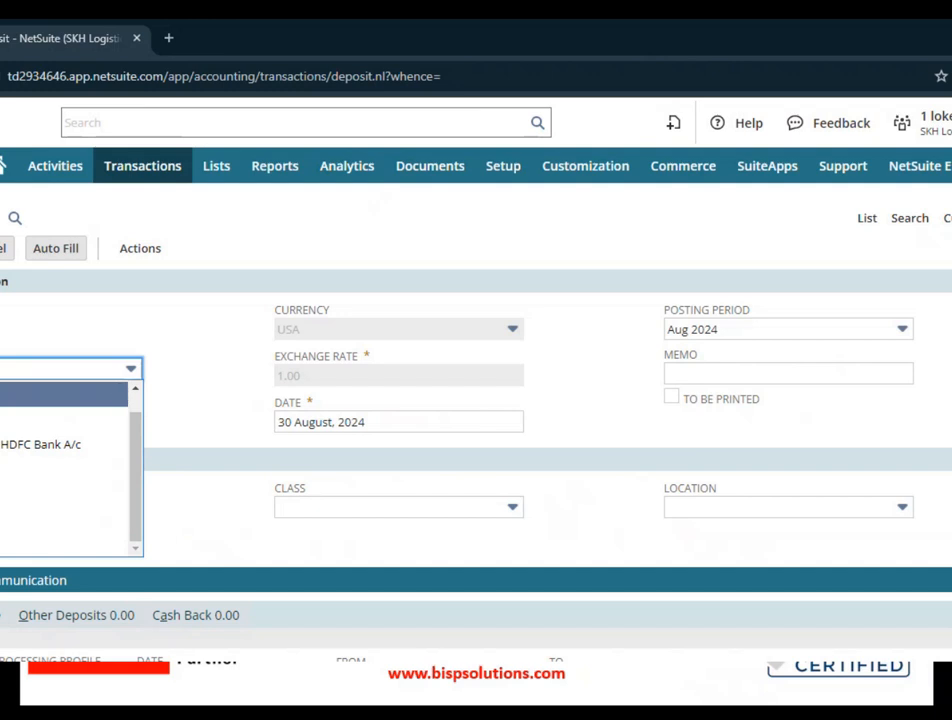
{"action": "left_click", "coordinate": [24, 546]}
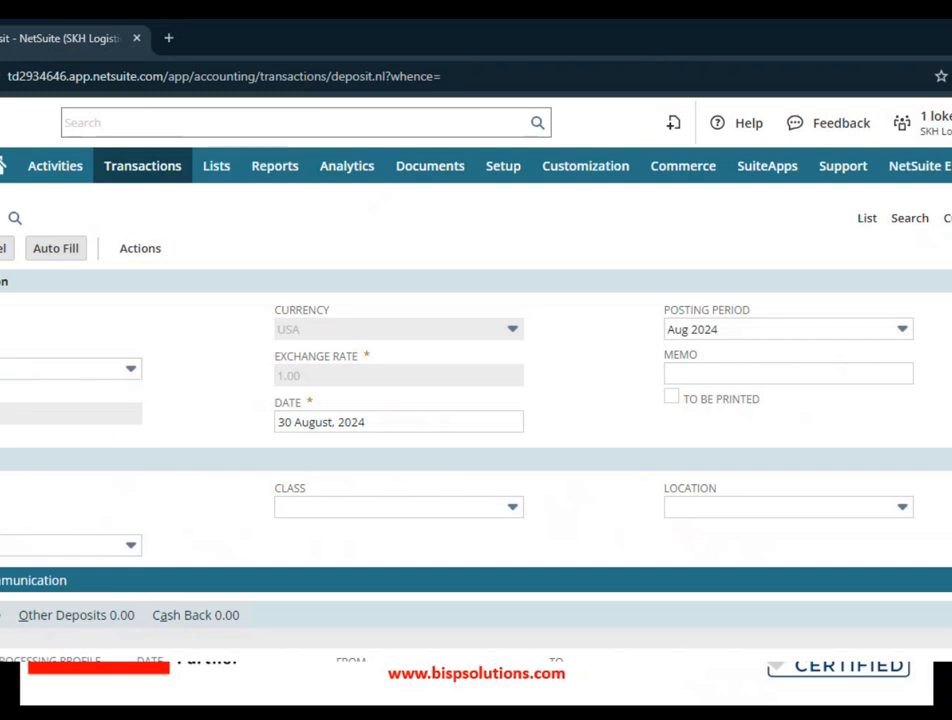
{"action": "left_click", "coordinate": [12, 372]}
{"action": "left_click", "coordinate": [12, 398]}
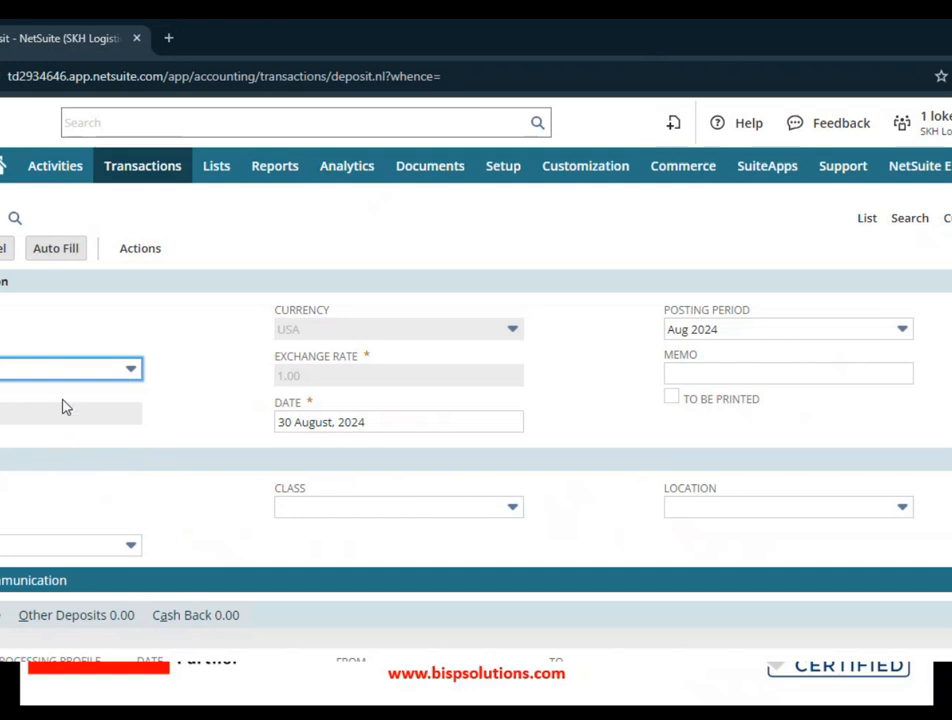
{"action": "double_click", "coordinate": [273, 336]}
{"action": "left_click", "coordinate": [299, 331]}
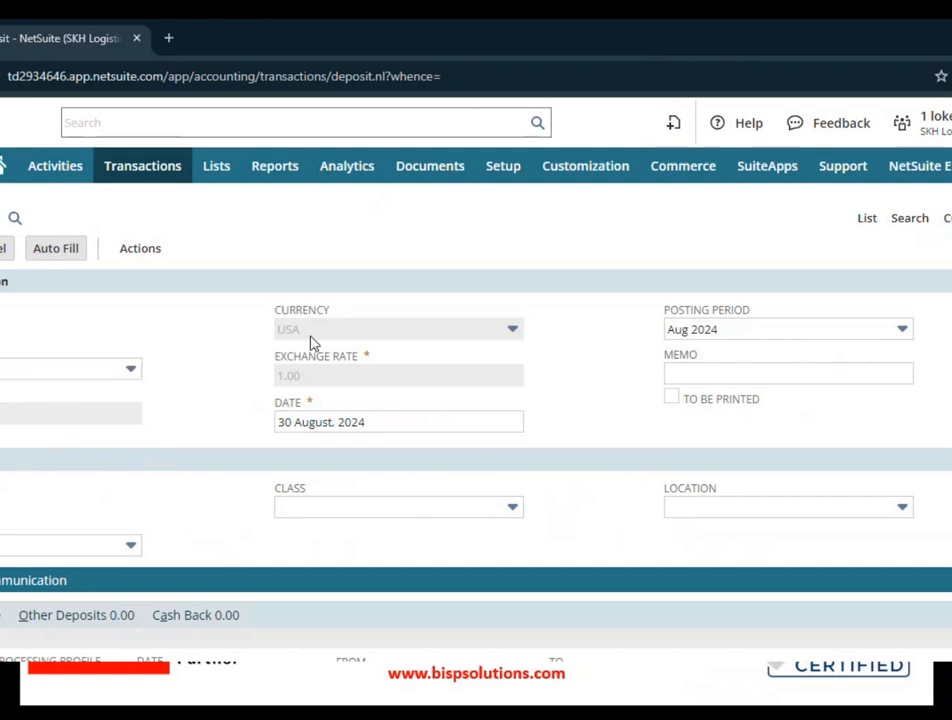
{"action": "key", "text": "Tab"}
{"action": "left_click", "coordinate": [300, 341]}
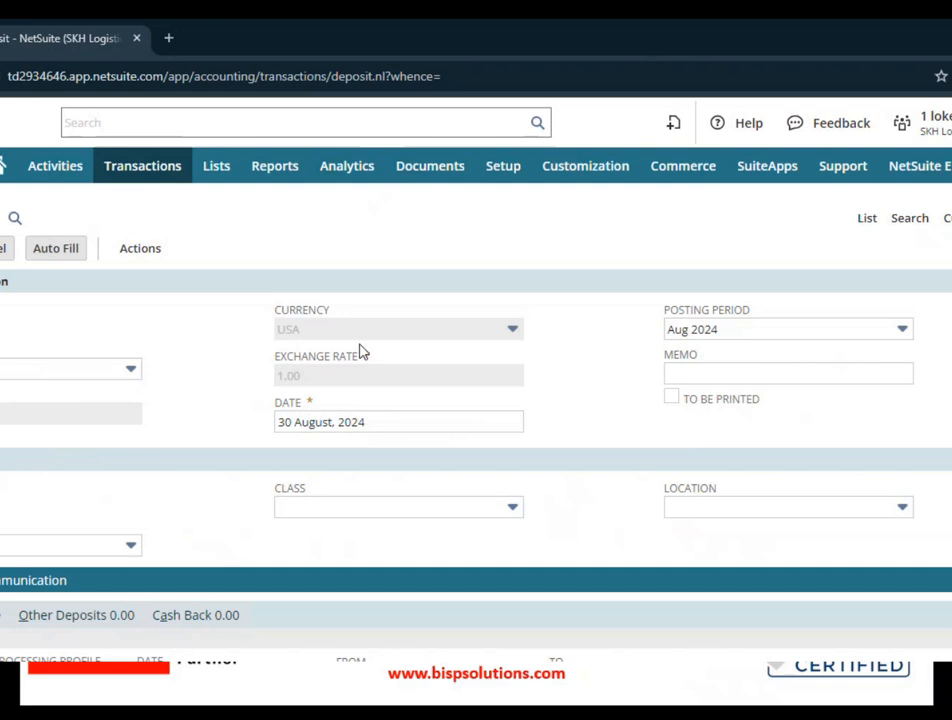
Set the deposit's department to india : Marketing and its class to Training Class - Tools.
{"action": "scroll", "coordinate": [160, 450], "scroll_direction": "down", "scroll_amount": 1}
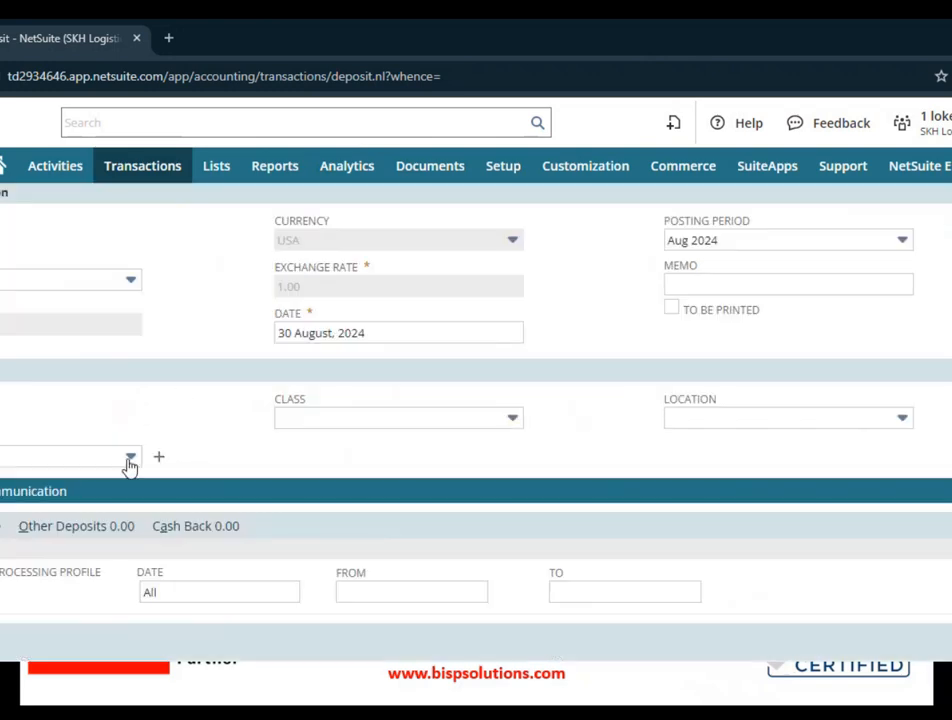
{"action": "left_click", "coordinate": [130, 461]}
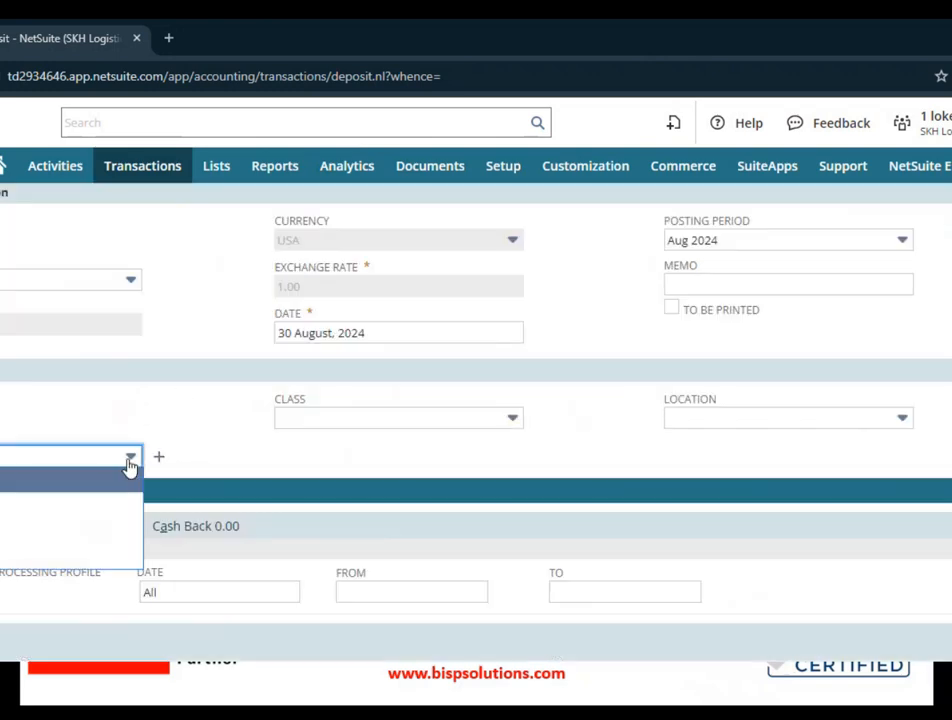
{"action": "left_click", "coordinate": [53, 566]}
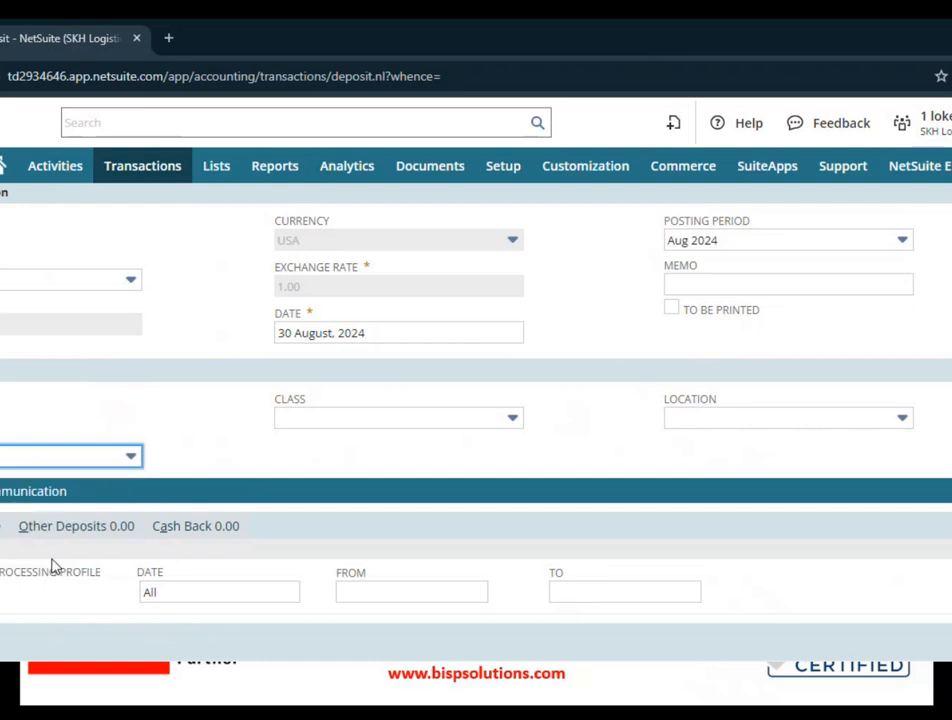
{"action": "left_click", "coordinate": [430, 419]}
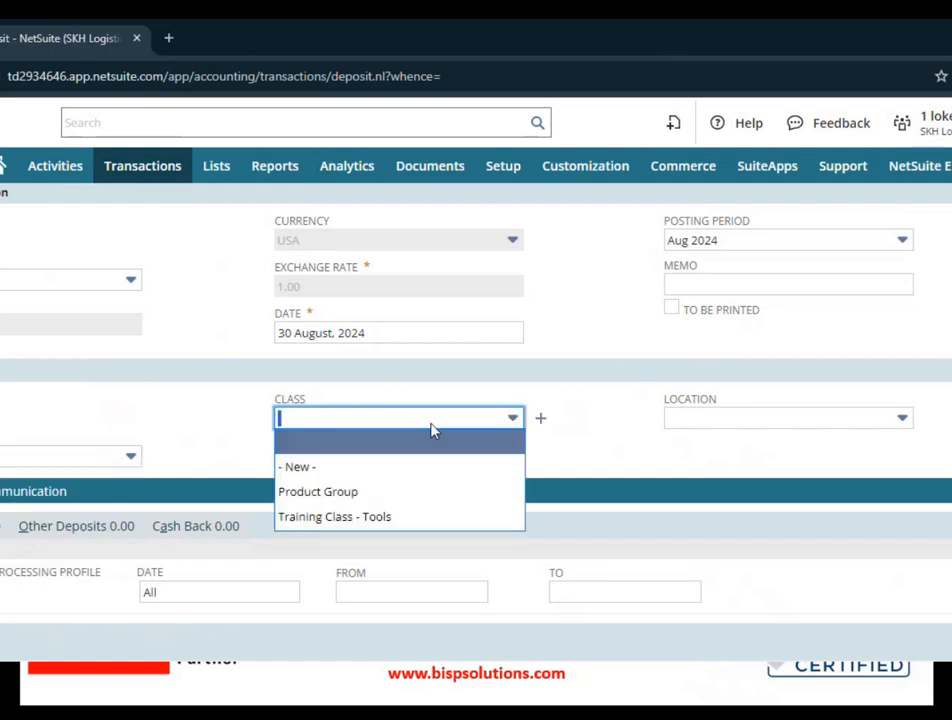
{"action": "left_click", "coordinate": [464, 519]}
{"action": "left_click", "coordinate": [676, 420]}
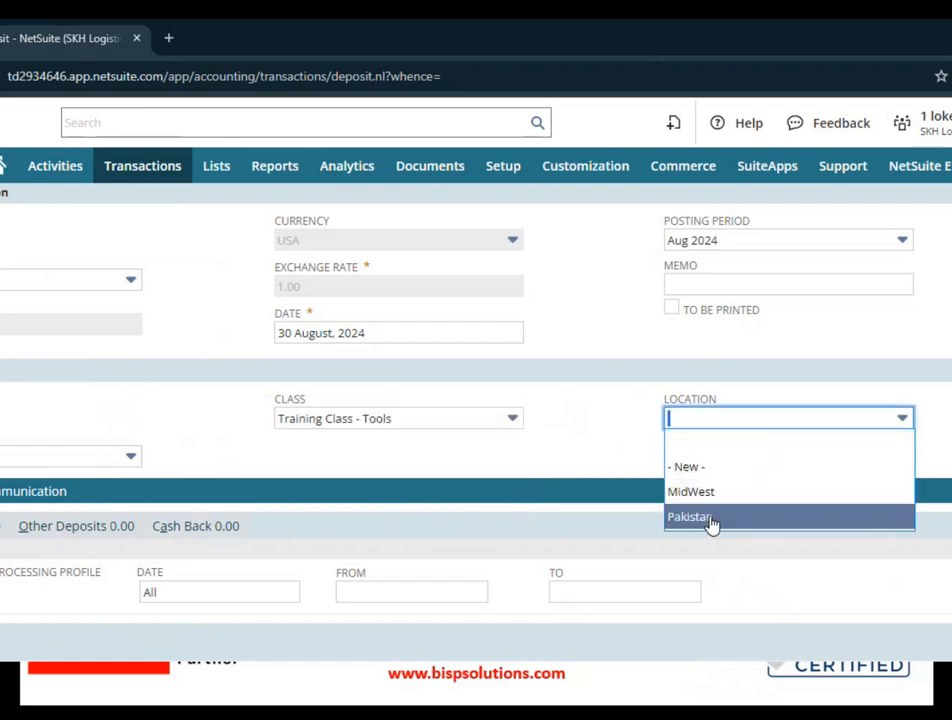
{"action": "left_click", "coordinate": [708, 493]}
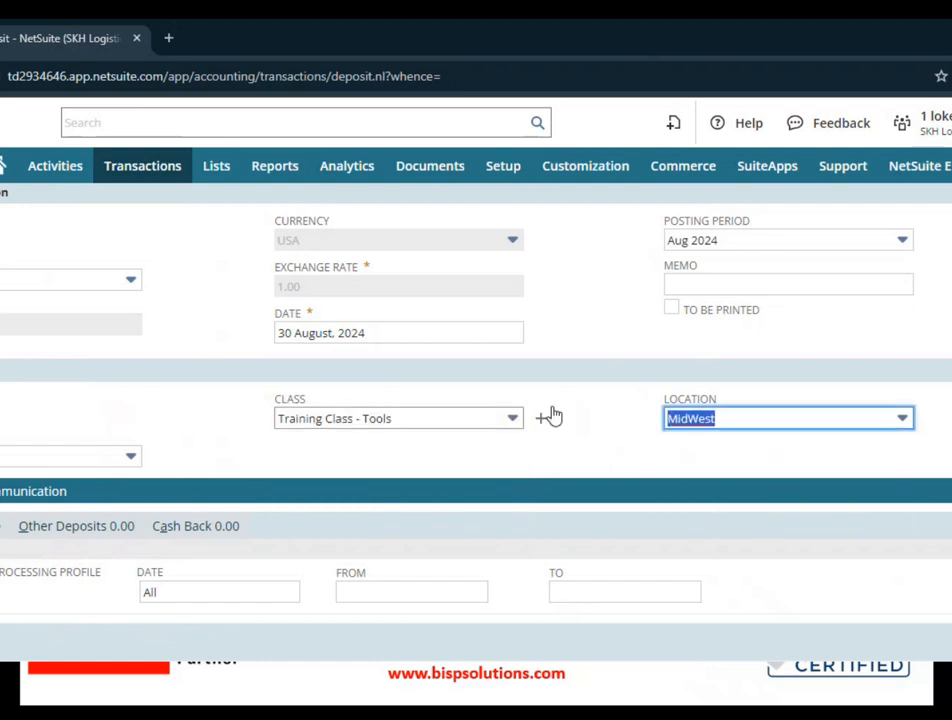
{"action": "left_click", "coordinate": [672, 420]}
{"action": "left_click", "coordinate": [670, 457]}
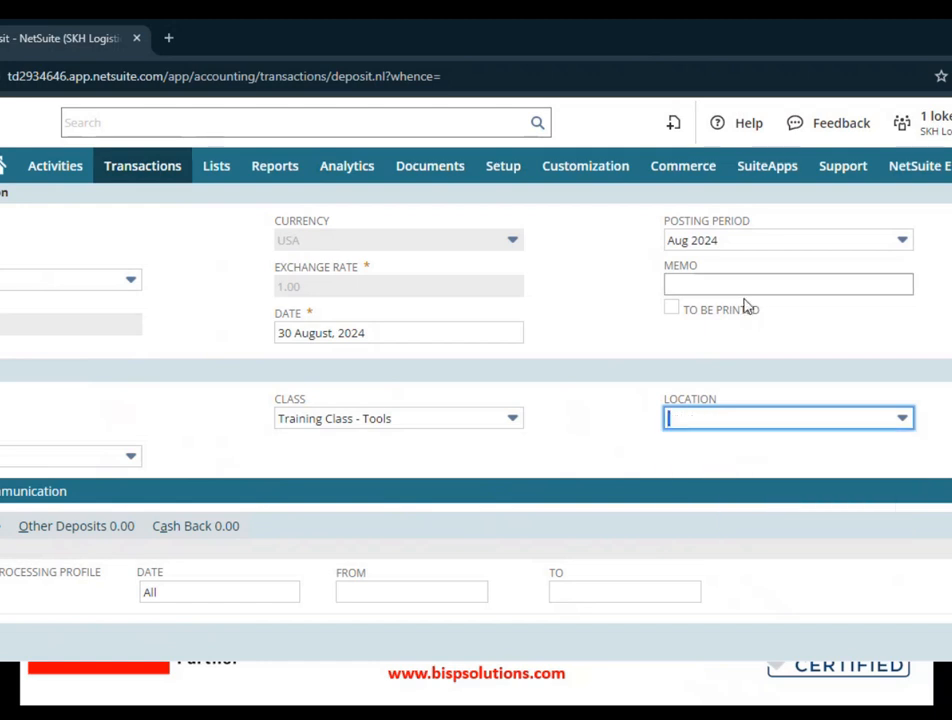
Select the 6,000.00 customer deposit in the payments list for depositing and save the transaction.
{"action": "scroll", "coordinate": [466, 487], "scroll_direction": "down", "scroll_amount": 1}
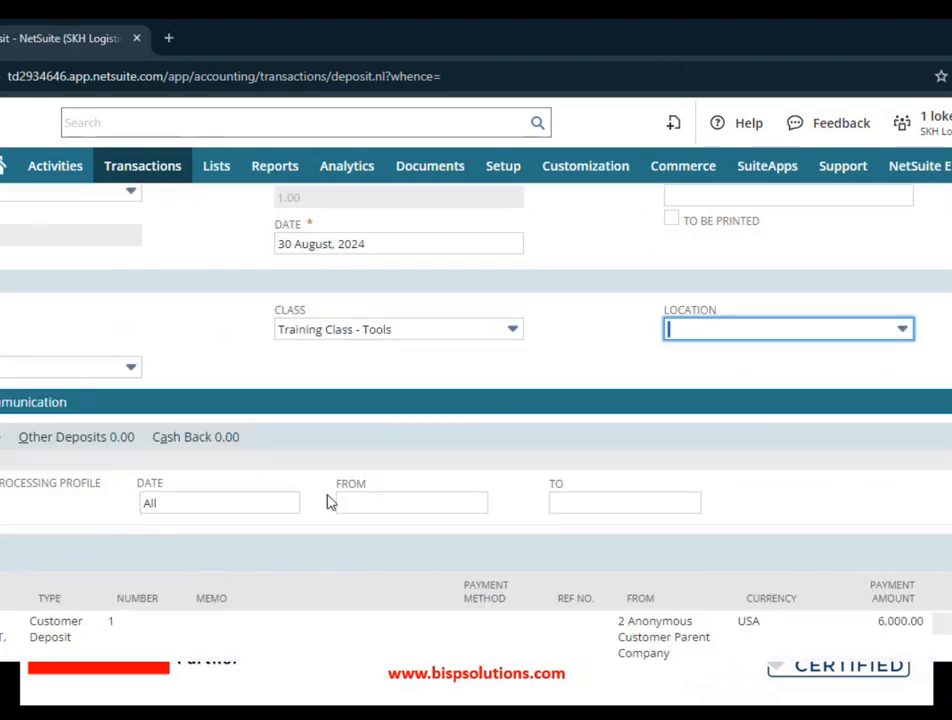
{"action": "scroll", "coordinate": [168, 467], "scroll_direction": "down", "scroll_amount": 1}
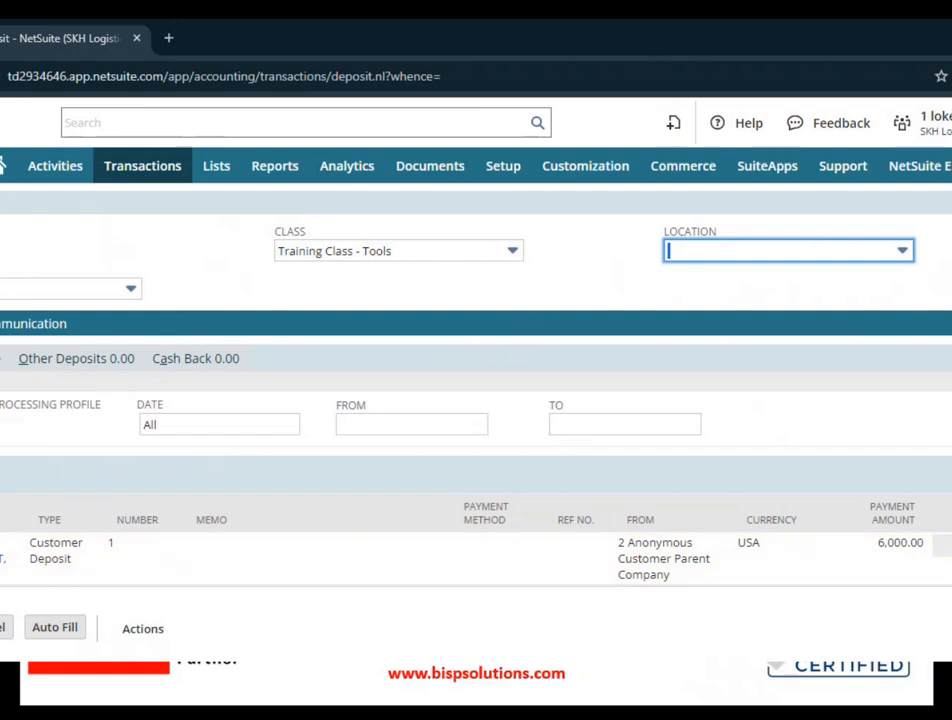
{"action": "left_click", "coordinate": [2, 550]}
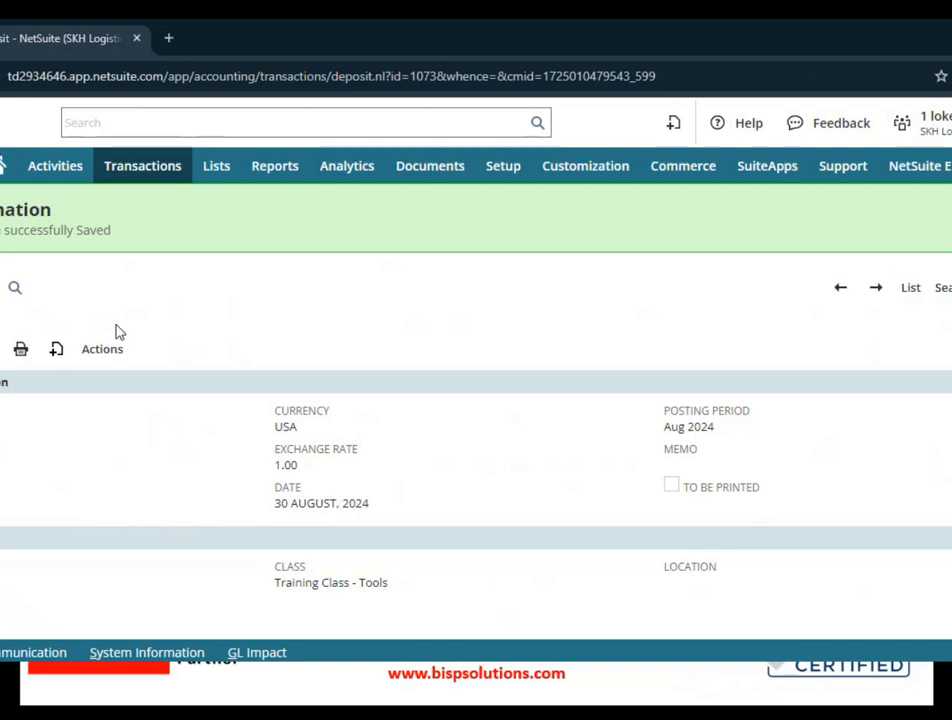
Review the saved deposit's activity history and the account register it belongs to.
{"action": "left_click", "coordinate": [110, 351]}
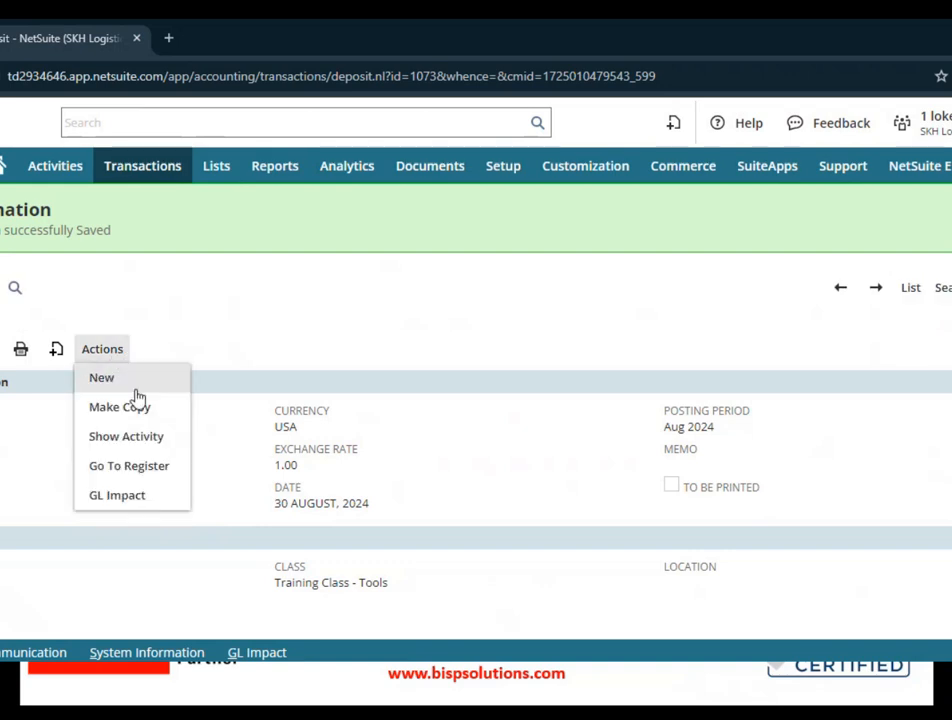
{"action": "left_click", "coordinate": [148, 439]}
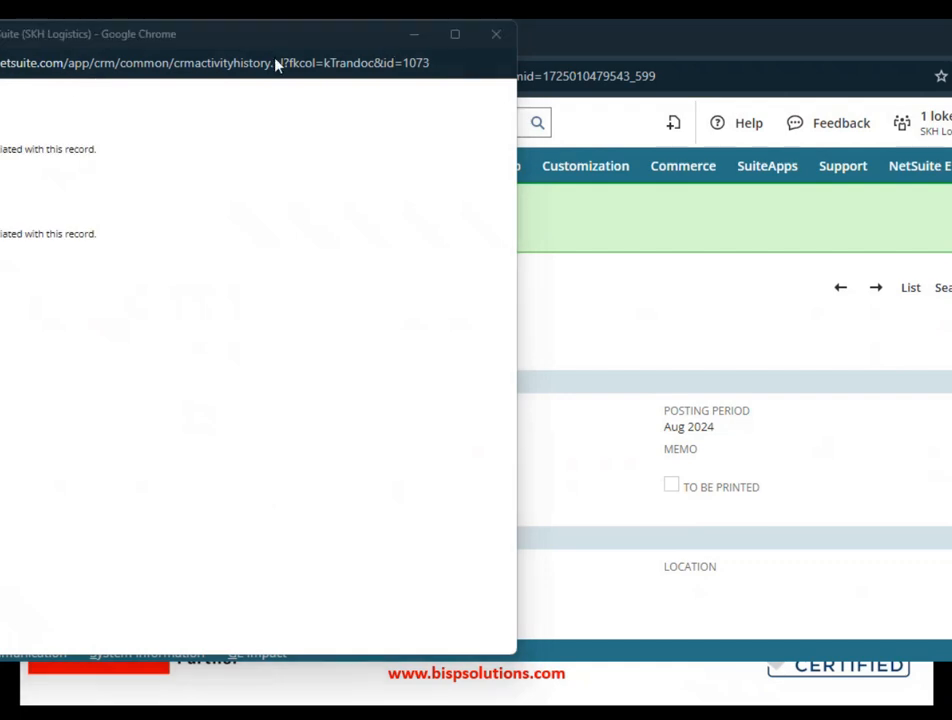
{"action": "left_click_drag", "start_coordinate": [162, 60], "coordinate": [287, 117]}
{"action": "left_click", "coordinate": [627, 102]}
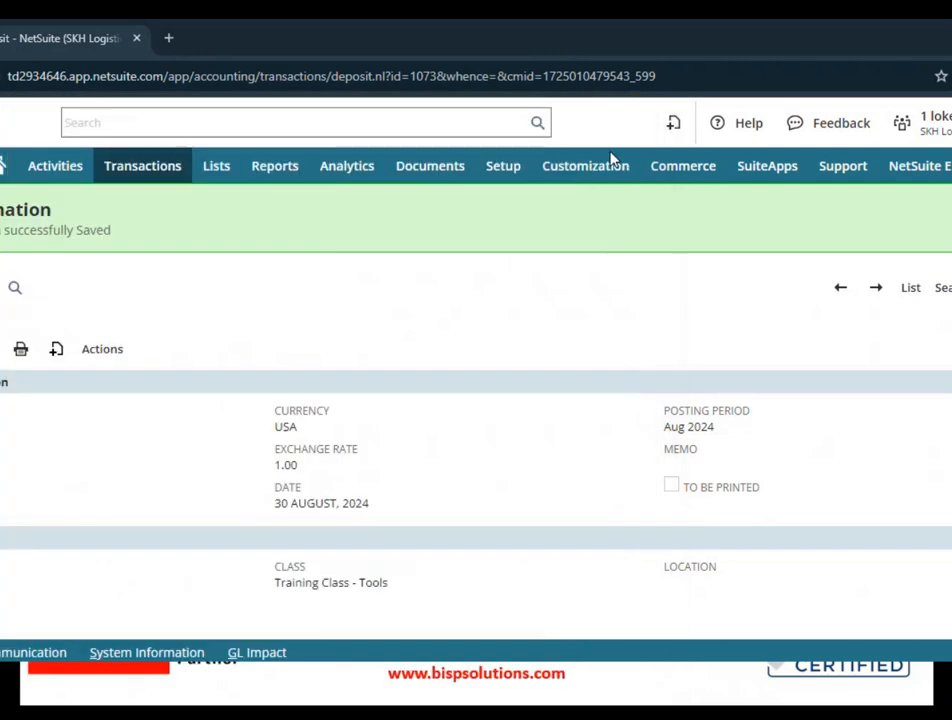
{"action": "left_click", "coordinate": [102, 352]}
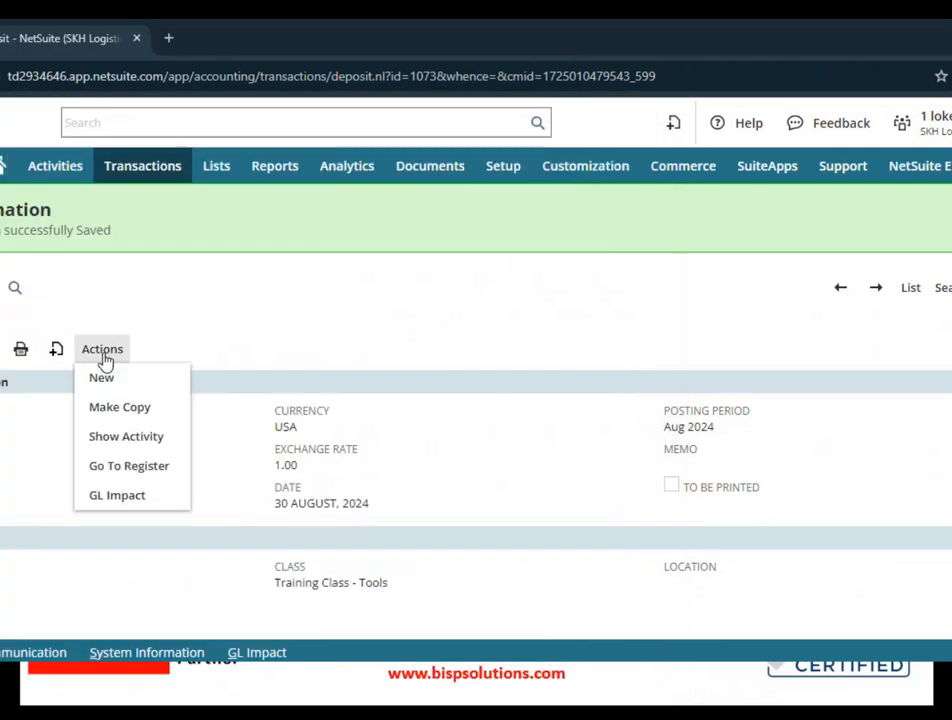
{"action": "left_click", "coordinate": [137, 480]}
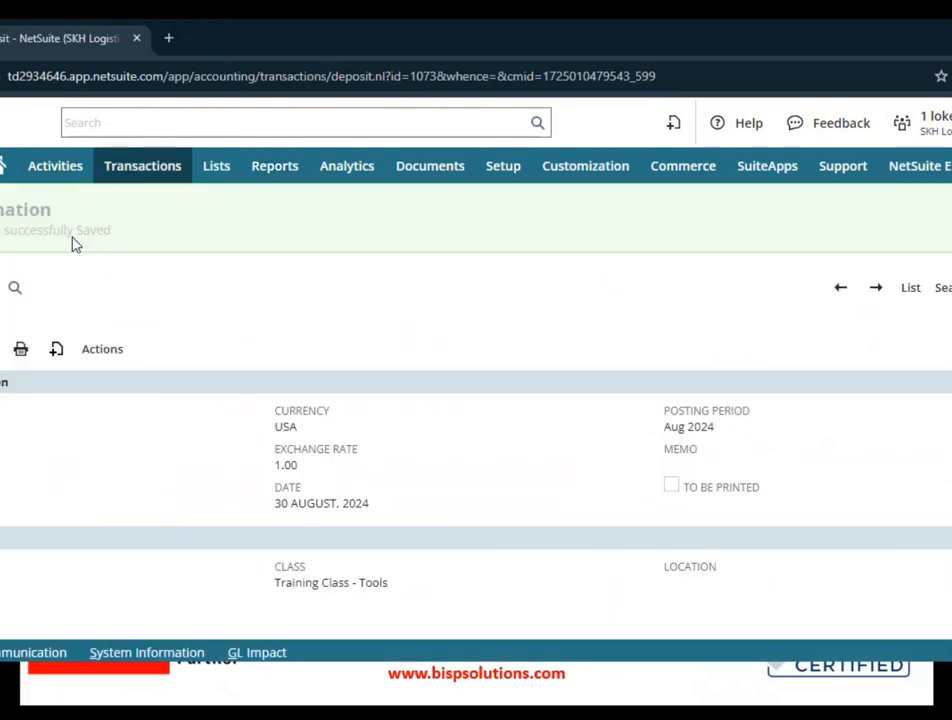
Open the saved deposit's GL impact and examine its debit and credit amounts, department and class.
{"action": "mouse_move", "coordinate": [85, 355]}
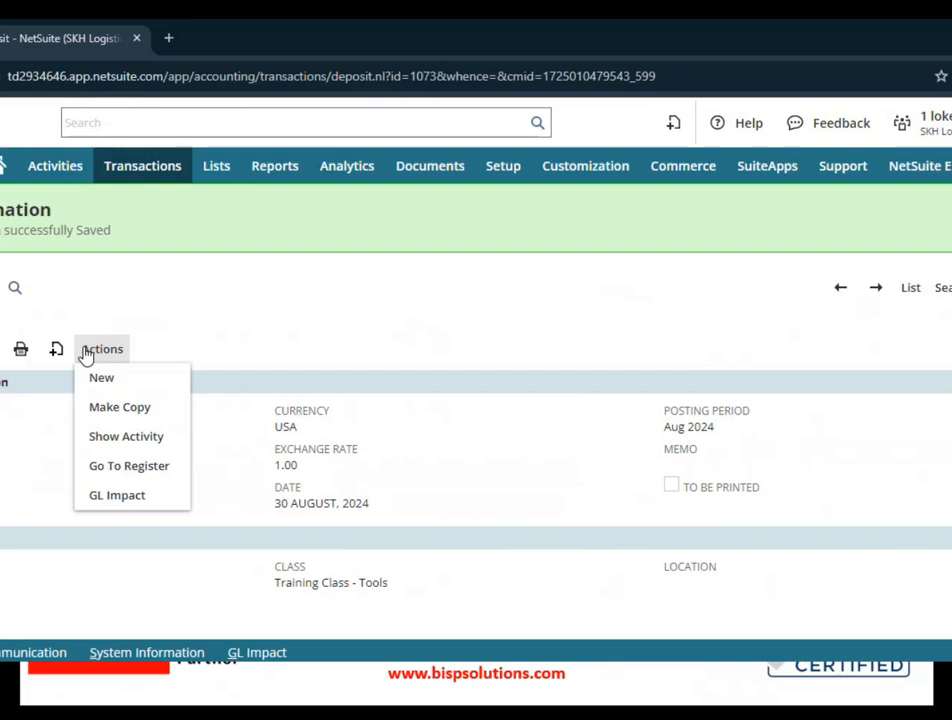
{"action": "left_click", "coordinate": [128, 500]}
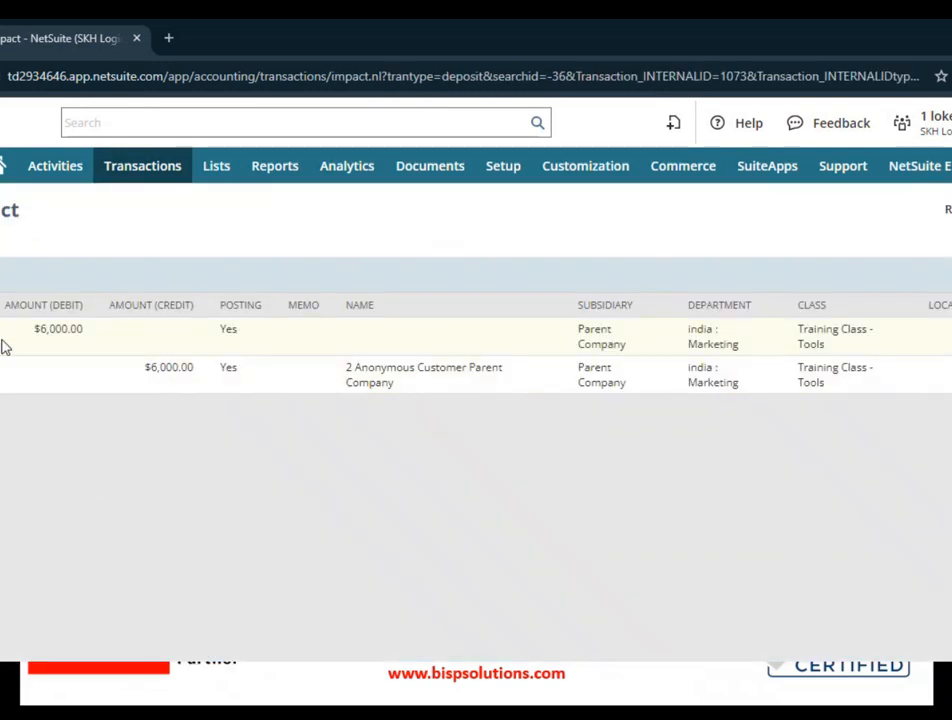
{"action": "left_click_drag", "start_coordinate": [38, 333], "coordinate": [98, 340]}
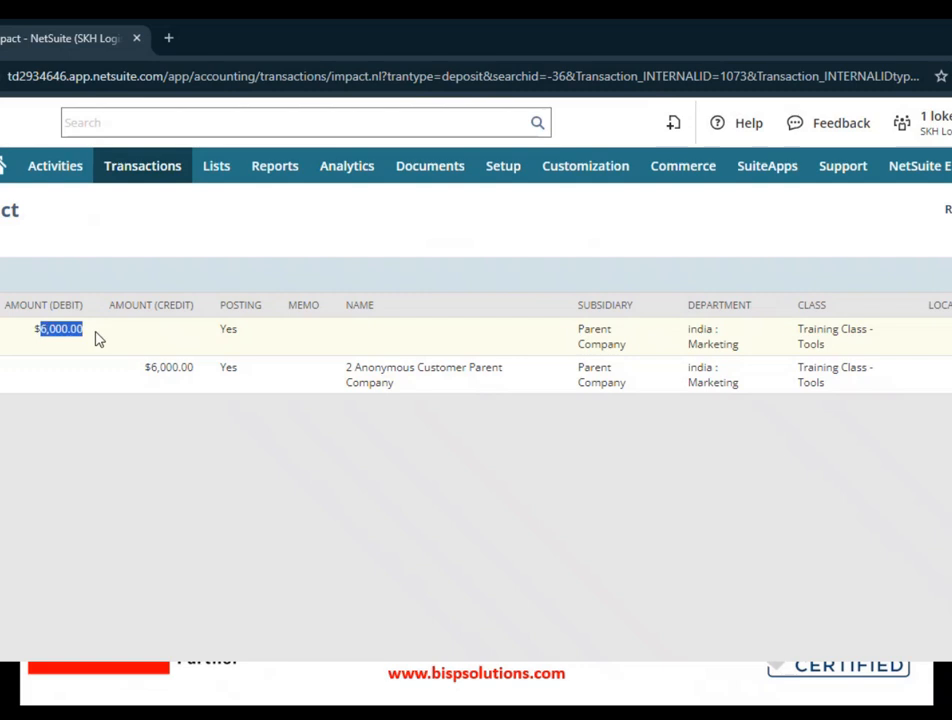
{"action": "left_click", "coordinate": [90, 409]}
{"action": "left_click_drag", "start_coordinate": [151, 367], "coordinate": [195, 368]}
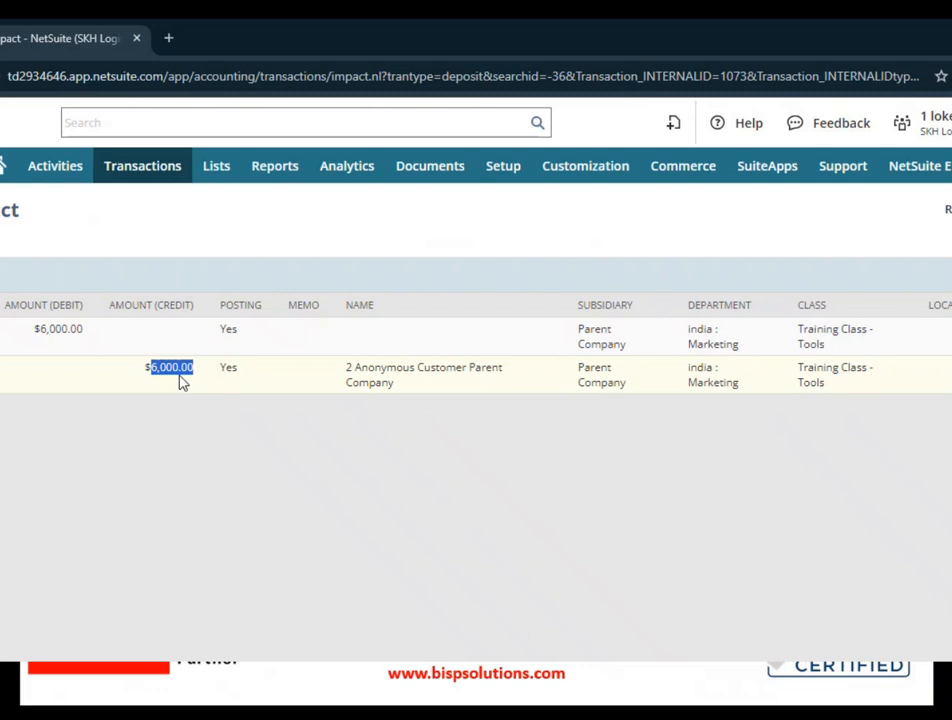
{"action": "left_click", "coordinate": [396, 396]}
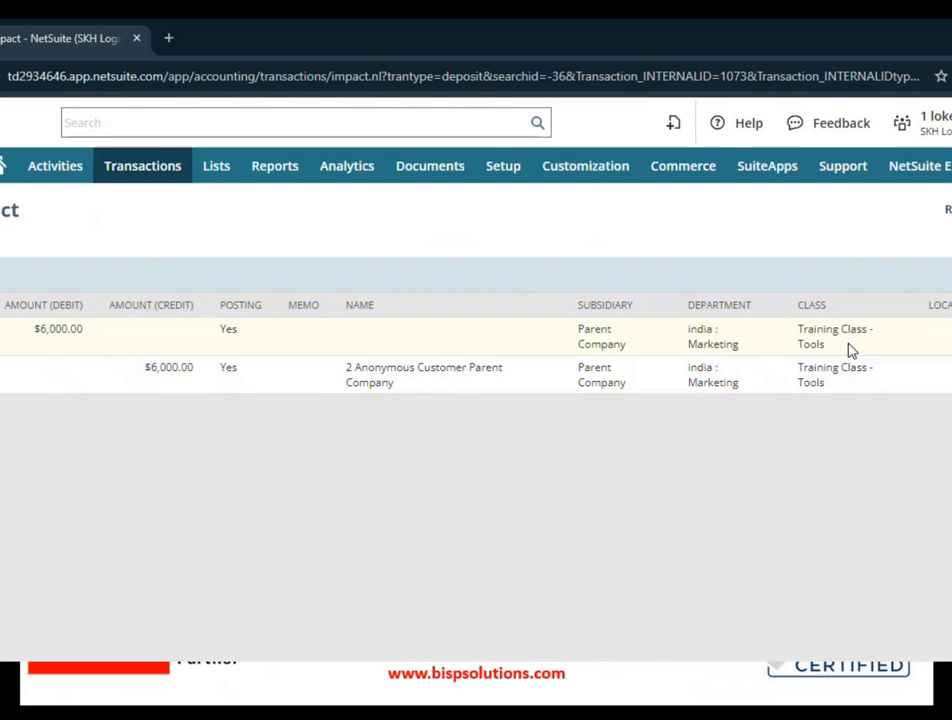
Switch to the Recording Day 2 PowerPoint presentation and show the Table of Contents slide.
{"action": "key", "text": "alt+Tab"}
{"action": "key", "text": "alt+Tab"}
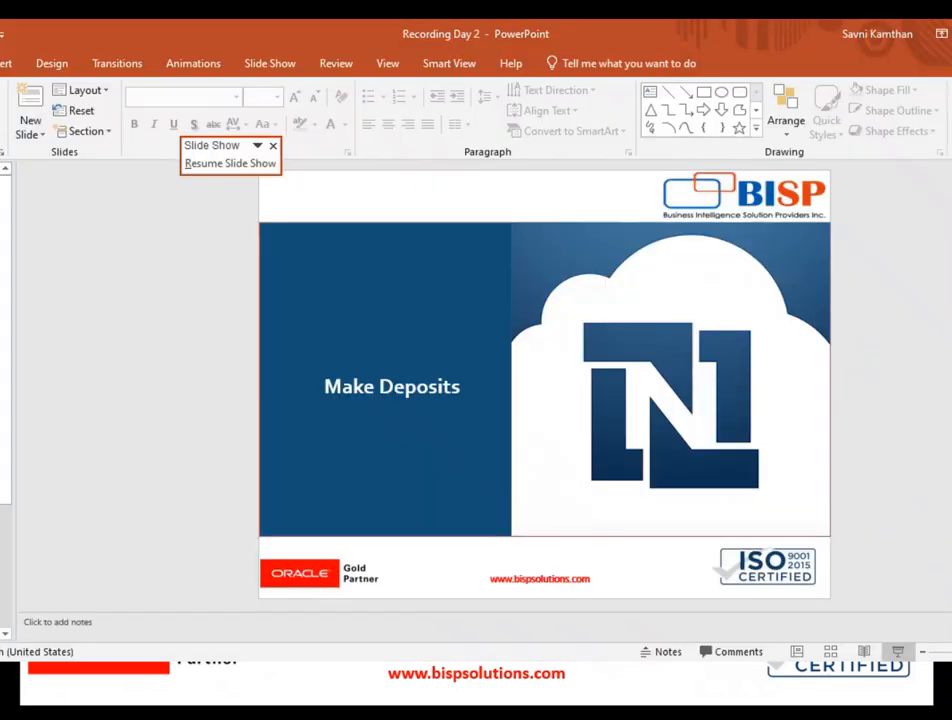
{"action": "left_click", "coordinate": [1, 270]}
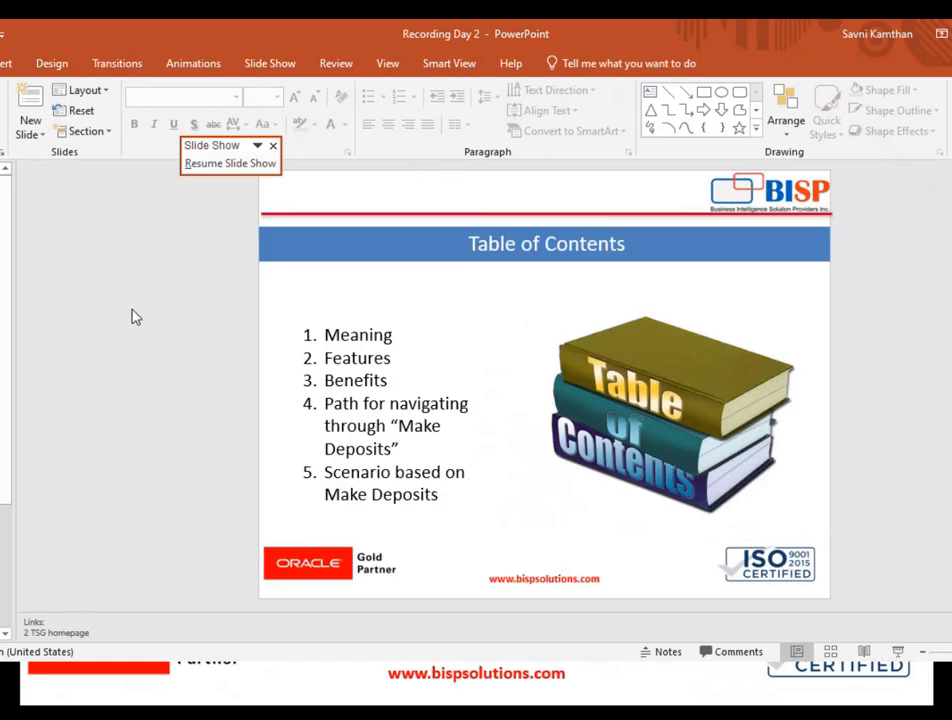